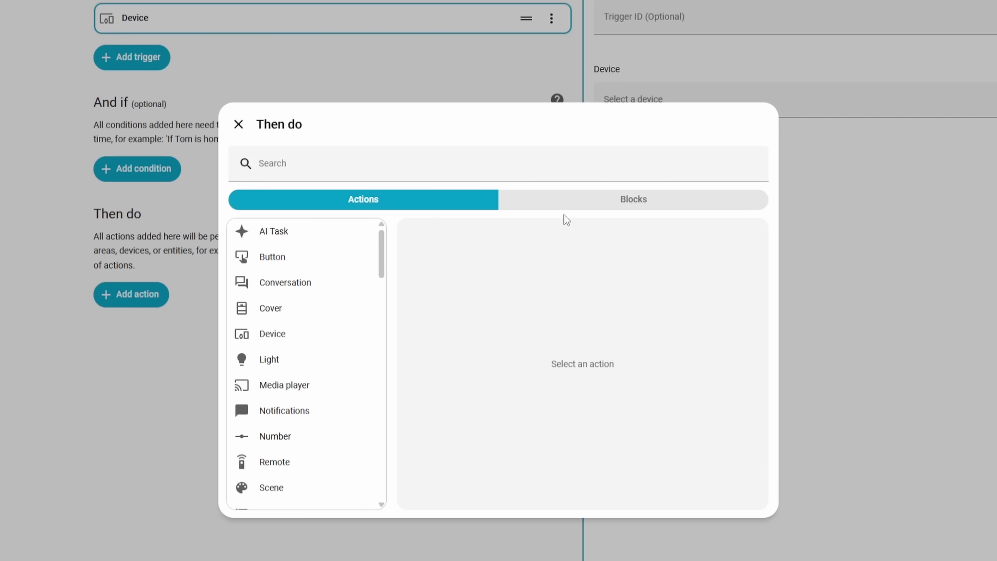
Compare the building block actions with the action categories list.
{"action": "left_click", "coordinate": [568, 203]}
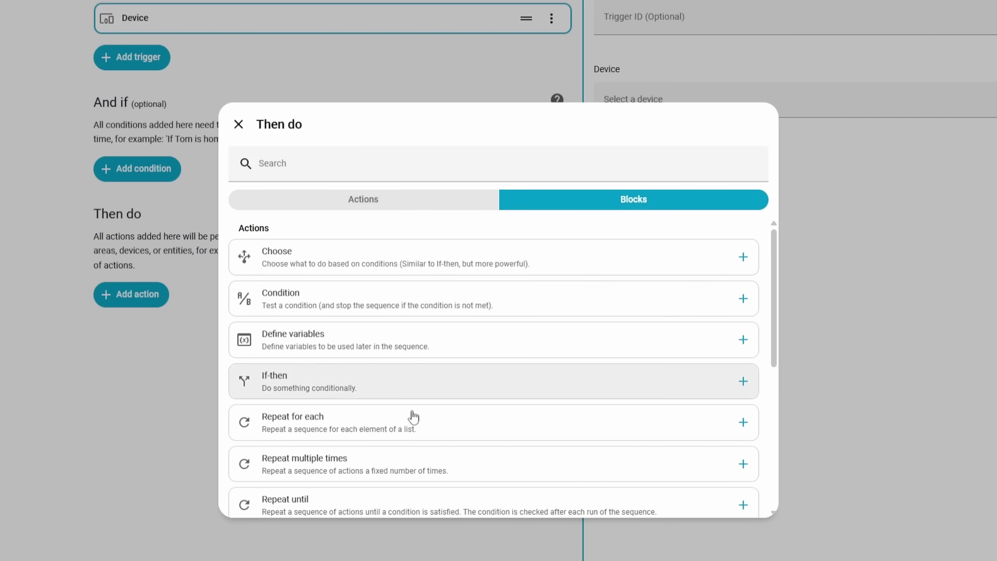
{"action": "left_click", "coordinate": [410, 198]}
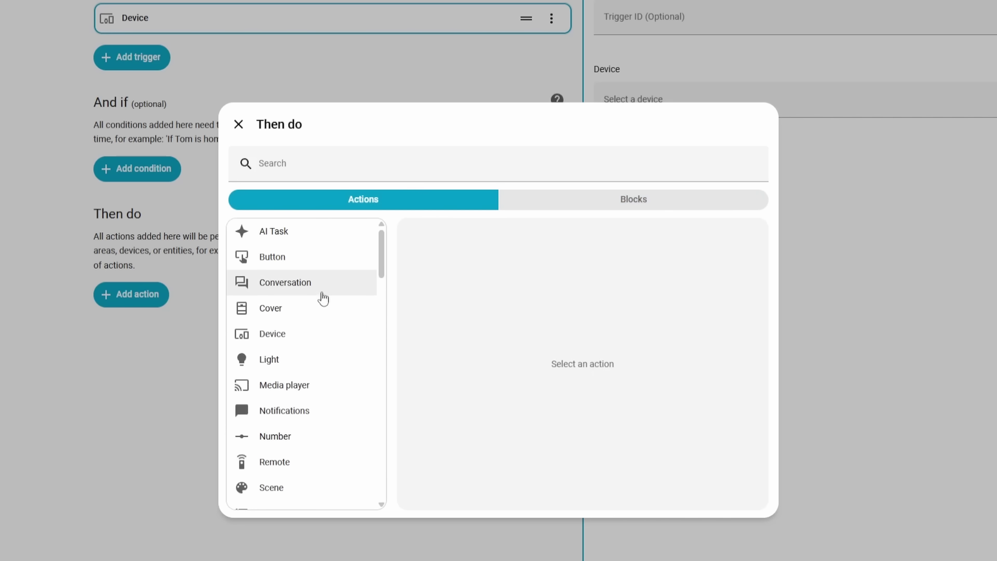
{"action": "scroll", "coordinate": [323, 295], "scroll_direction": "down", "scroll_amount": 10}
{"action": "scroll", "coordinate": [333, 338], "scroll_direction": "up", "scroll_amount": 5}
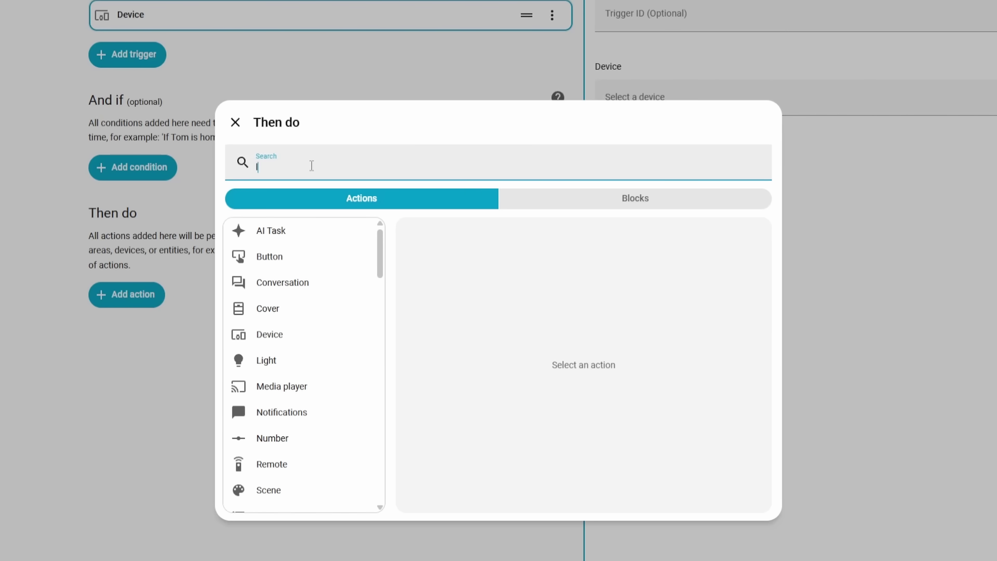
Clear the light search and add the Light 'Turn on' action.
{"action": "key", "text": "ctrl+a"}
{"action": "key", "text": "BackSpace"}
{"action": "left_click", "coordinate": [292, 360]}
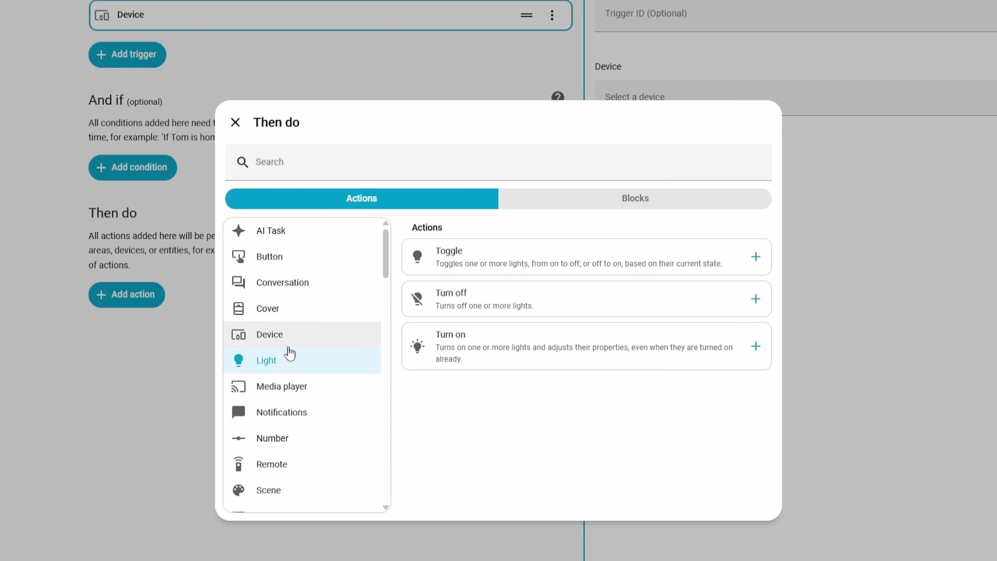
{"action": "left_click", "coordinate": [597, 344]}
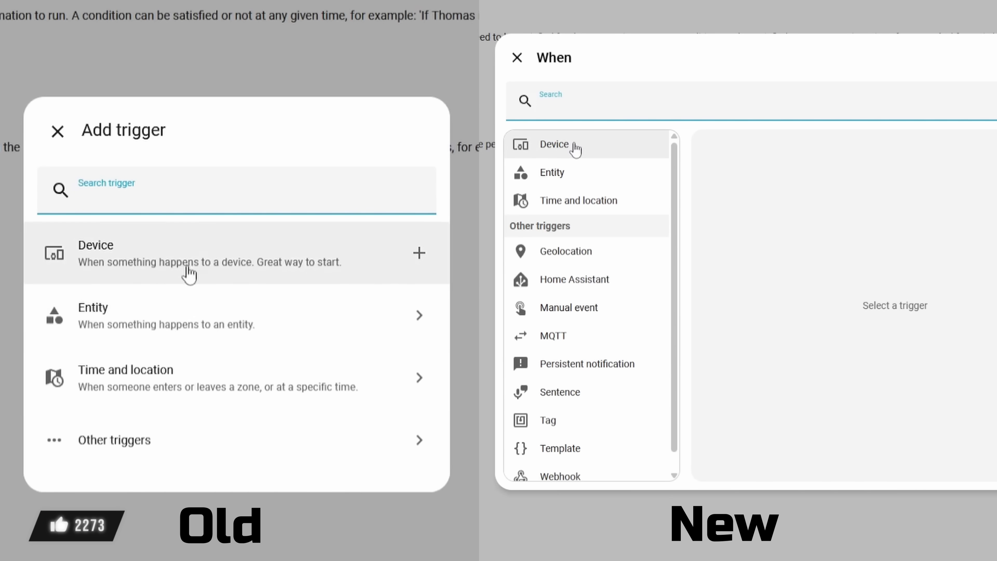
Choose the Device trigger type and reveal the remaining trigger types.
{"action": "left_click", "coordinate": [189, 441]}
{"action": "scroll", "coordinate": [228, 408], "scroll_direction": "down", "scroll_amount": 5}
{"action": "left_click", "coordinate": [576, 149]}
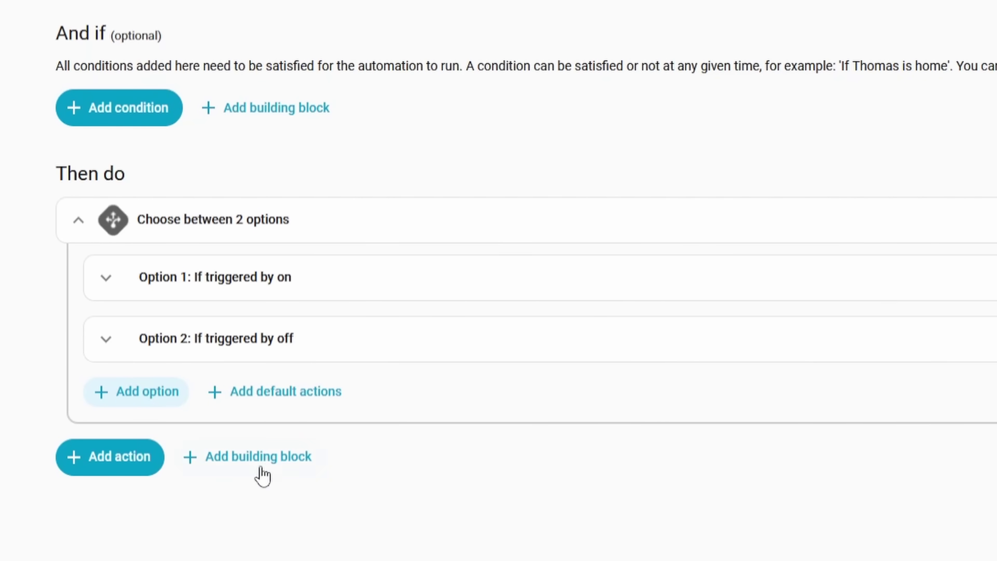
Search building blocks for 'repeat' and browse the Blocks list.
{"action": "left_click", "coordinate": [151, 478]}
{"action": "type", "text": "repeat"}
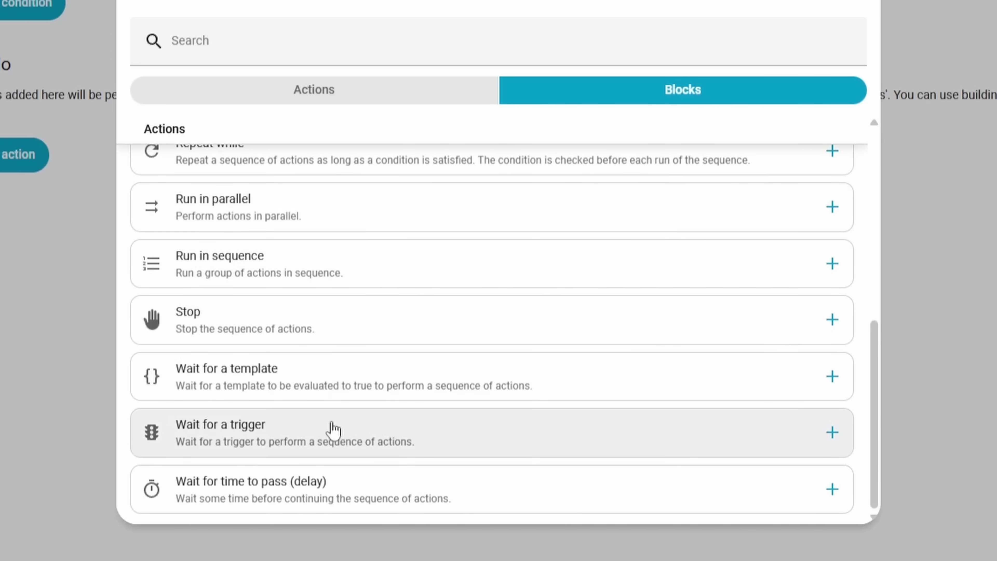
{"action": "scroll", "coordinate": [319, 338], "scroll_direction": "up", "scroll_amount": 5}
{"action": "scroll", "coordinate": [310, 275], "scroll_direction": "up", "scroll_amount": 5}
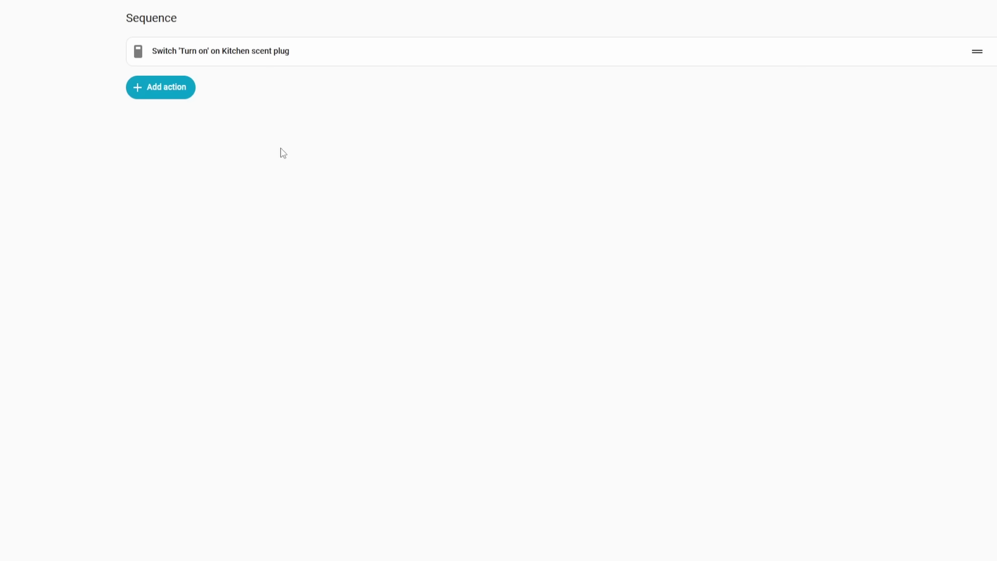
Add a Light 'Turn on' action from the Light category under the Sunday 8:00 PM trigger.
{"action": "left_click", "coordinate": [172, 89]}
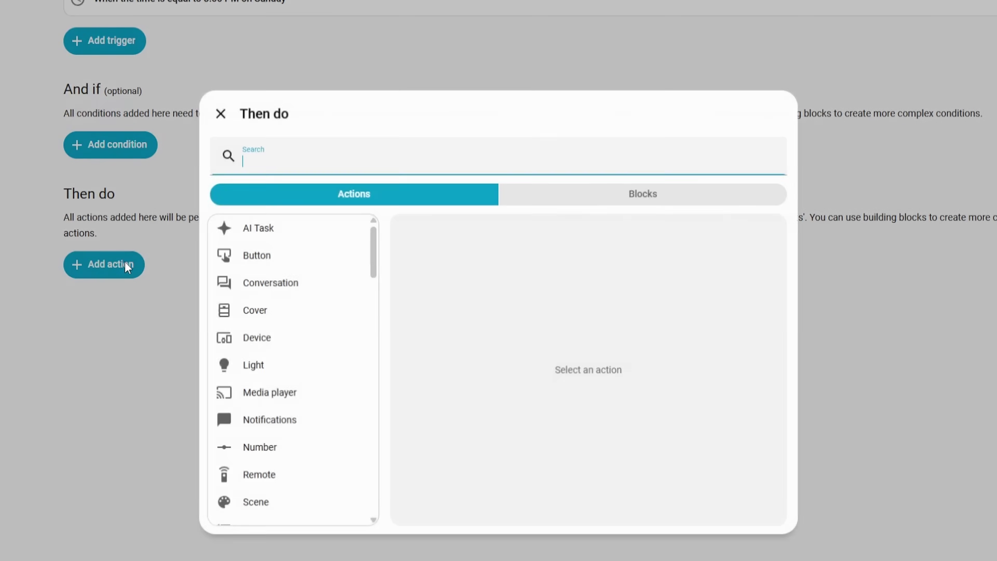
{"action": "left_click", "coordinate": [292, 371]}
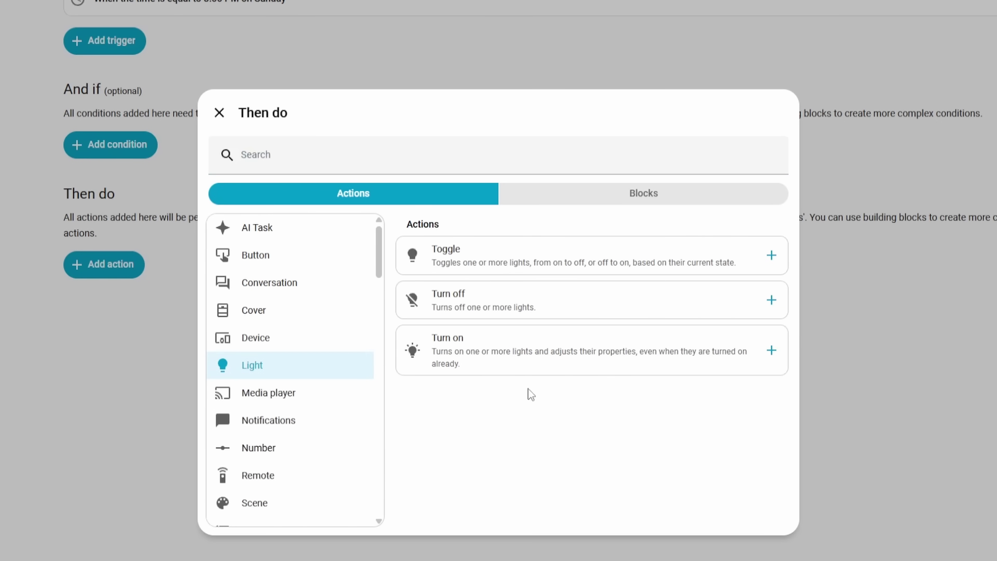
{"action": "left_click", "coordinate": [546, 353]}
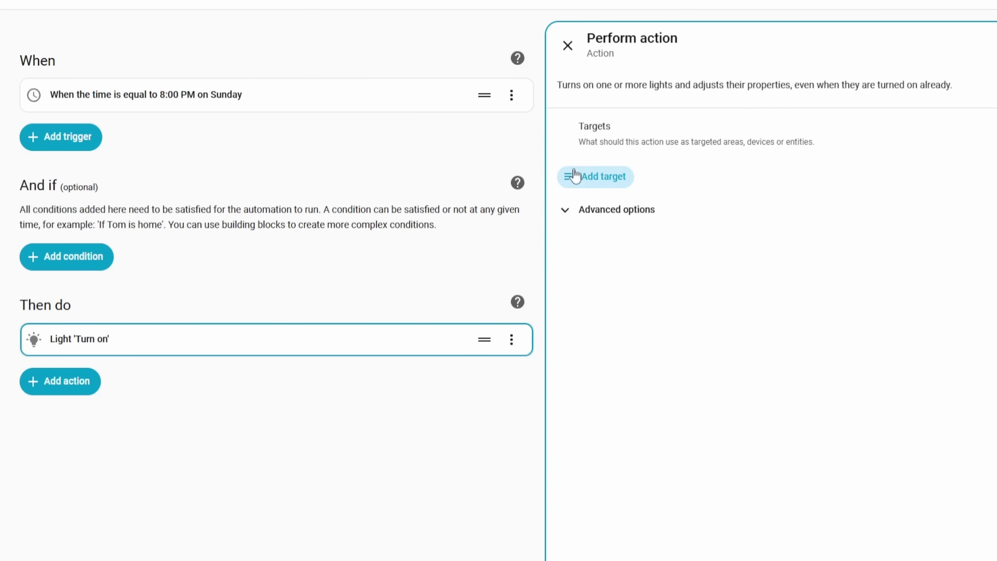
In the action's target picker, glance at the areas, then list devices as targets.
{"action": "left_click", "coordinate": [628, 178]}
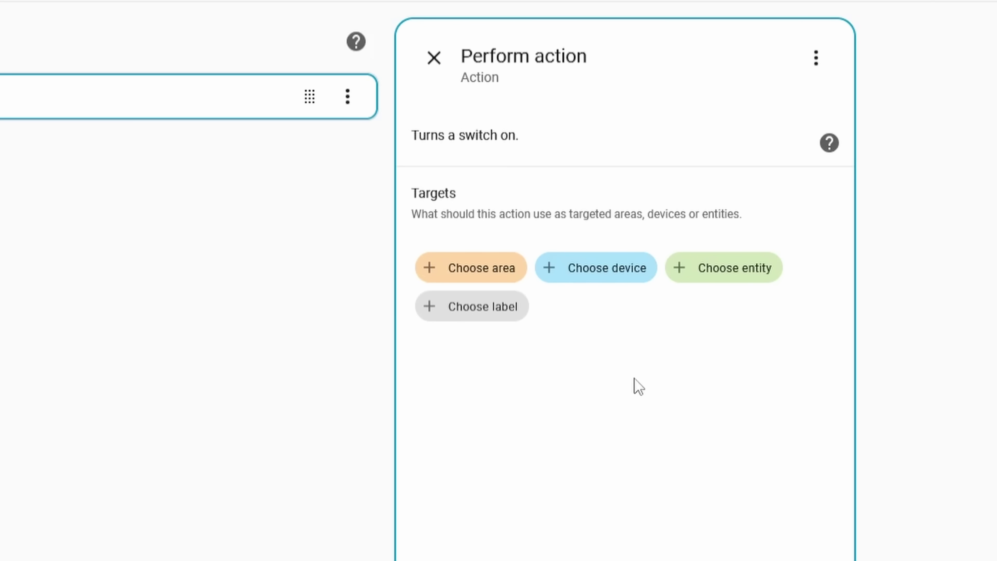
{"action": "left_click", "coordinate": [516, 280]}
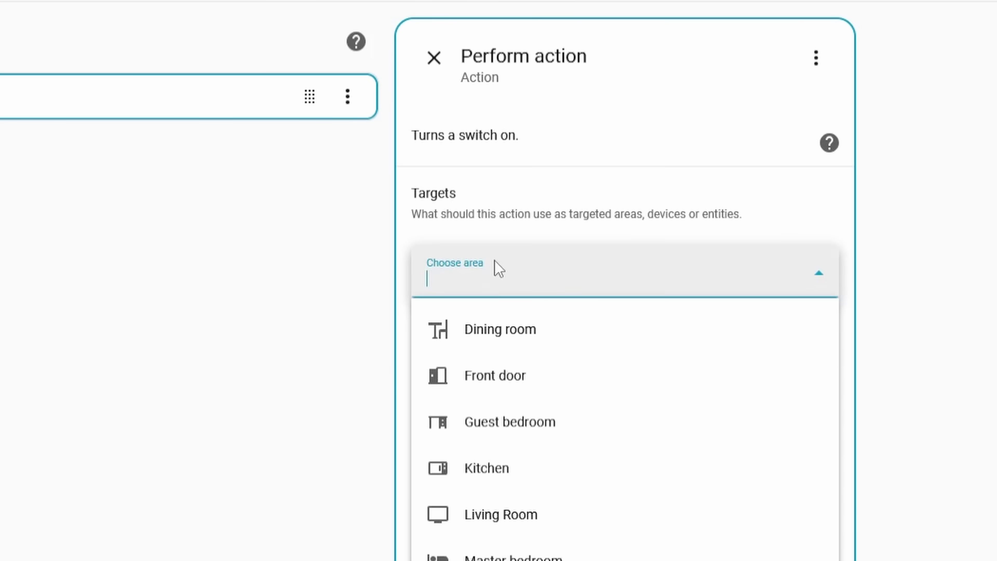
{"action": "left_click", "coordinate": [622, 216]}
{"action": "left_click", "coordinate": [620, 269]}
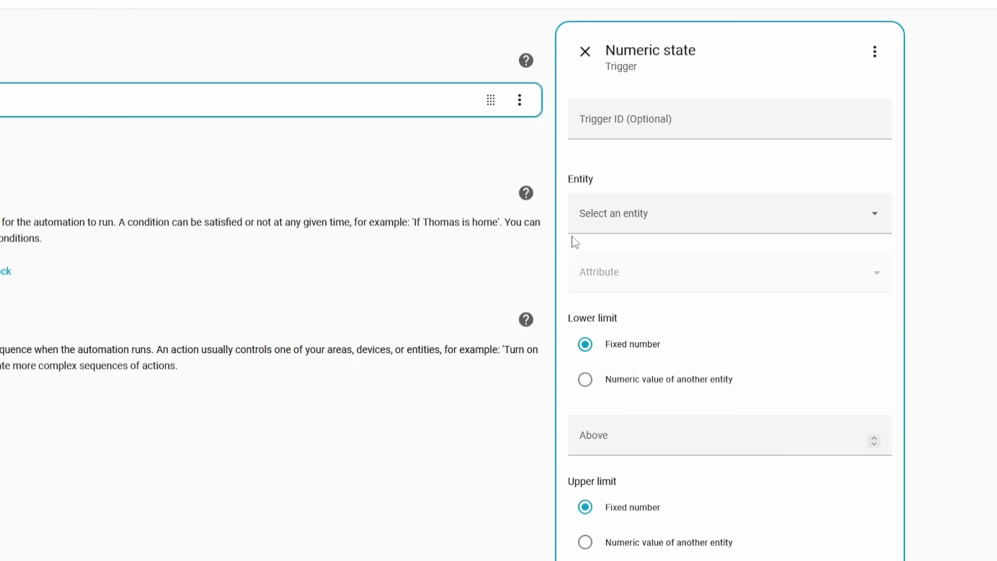
Search the Numeric state trigger's Entity field for 'battery' and scroll the matches.
{"action": "left_click", "coordinate": [692, 212]}
{"action": "type", "text": "battery"}
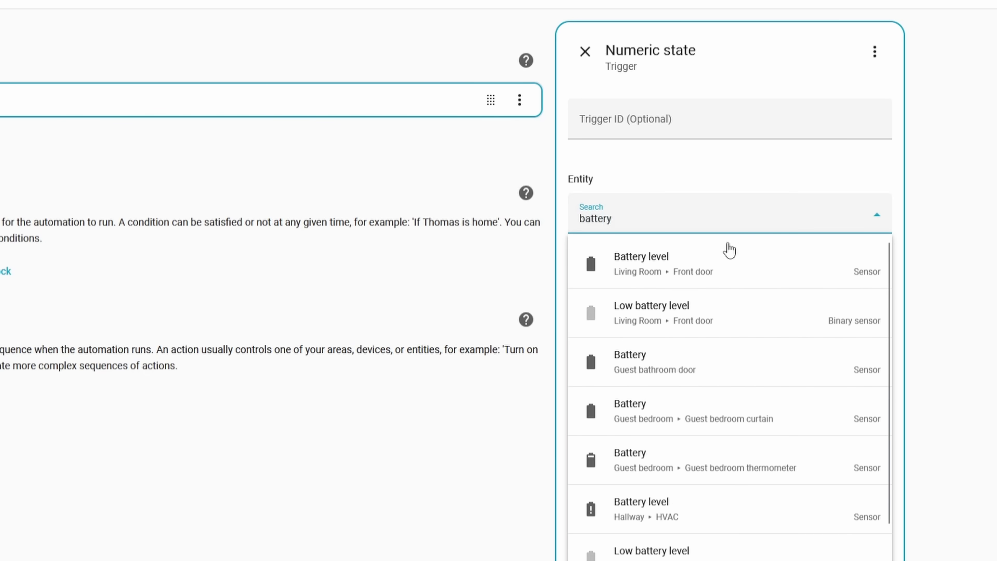
{"action": "scroll", "coordinate": [732, 253], "scroll_direction": "down", "scroll_amount": 10}
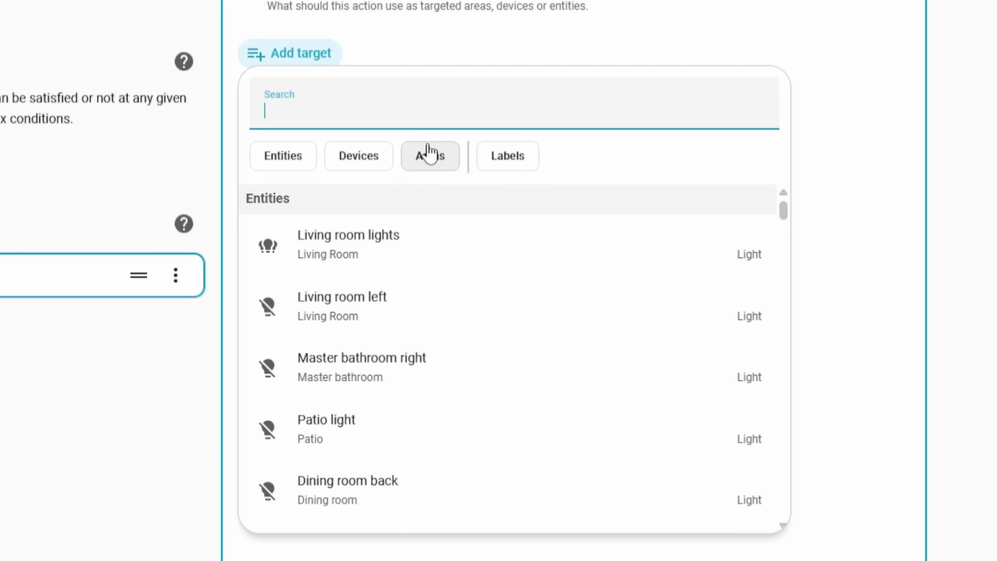
Filter targets to Areas, choose Living Room, and check its covered entities.
{"action": "left_click", "coordinate": [313, 161]}
{"action": "scroll", "coordinate": [414, 223], "scroll_direction": "down", "scroll_amount": 10}
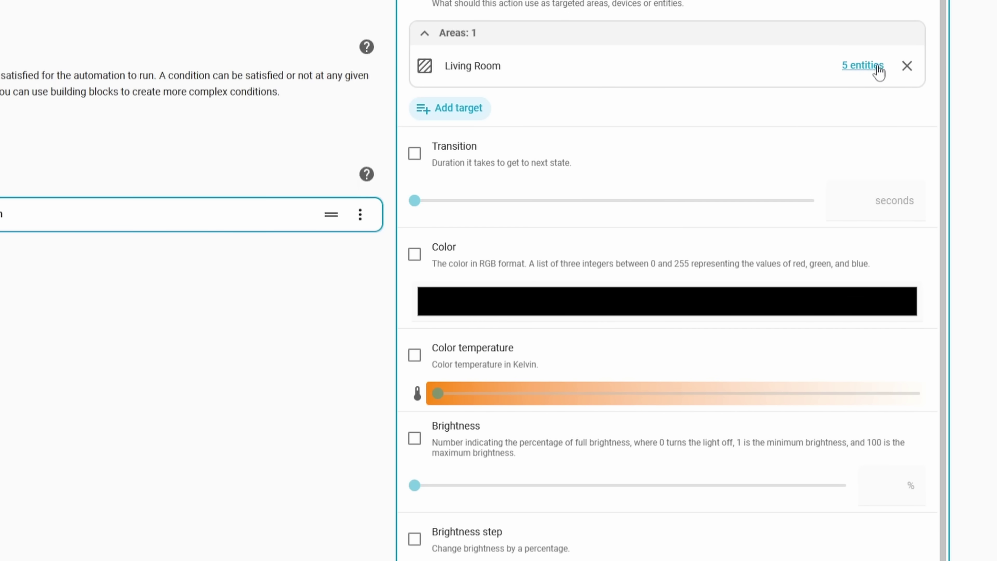
{"action": "left_click", "coordinate": [877, 67]}
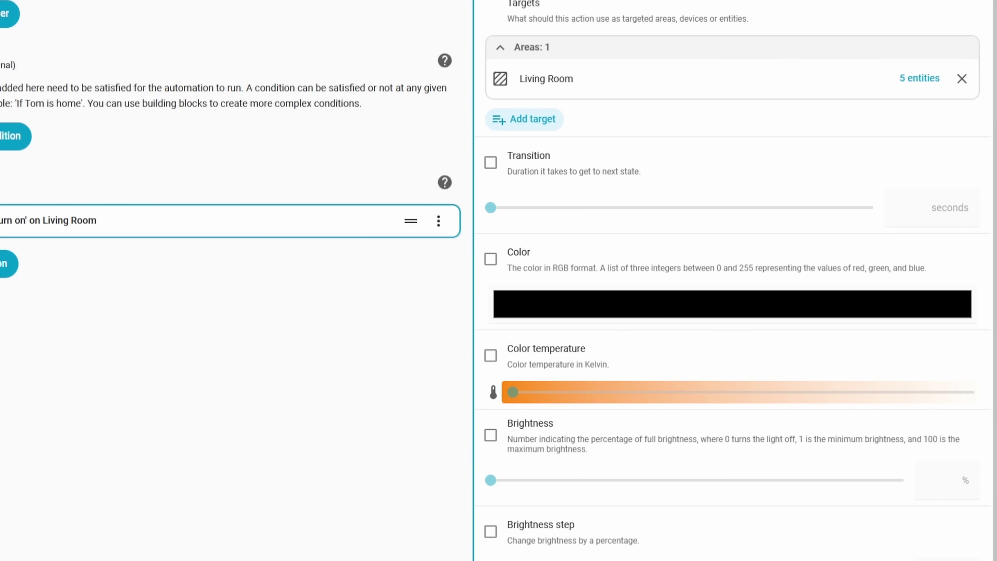
Inspect the Living Room target's devices and entities via its '5 entities' link.
{"action": "left_click", "coordinate": [920, 78]}
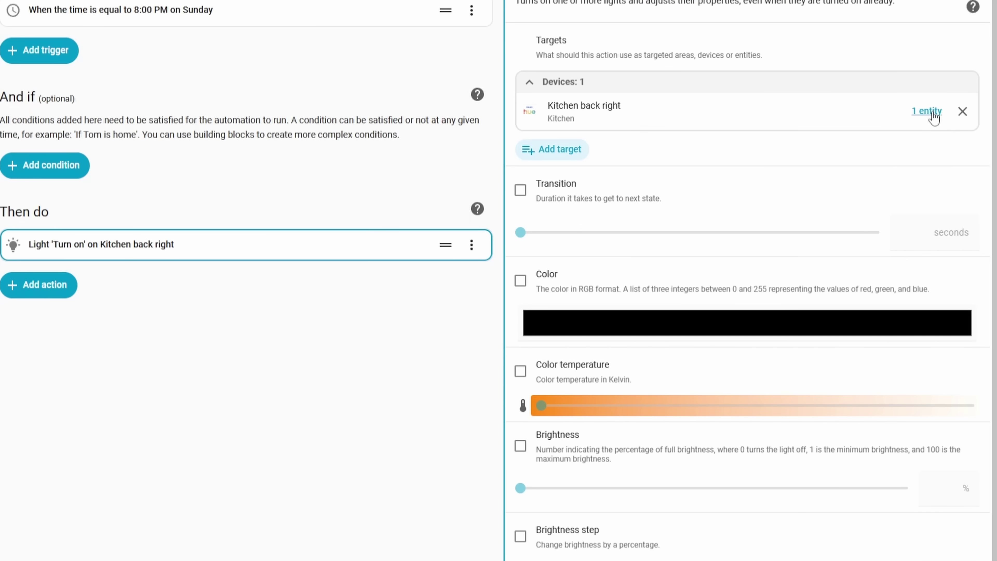
Open the Kitchen back right '1 entity' details and highlight its names.
{"action": "left_click", "coordinate": [934, 117]}
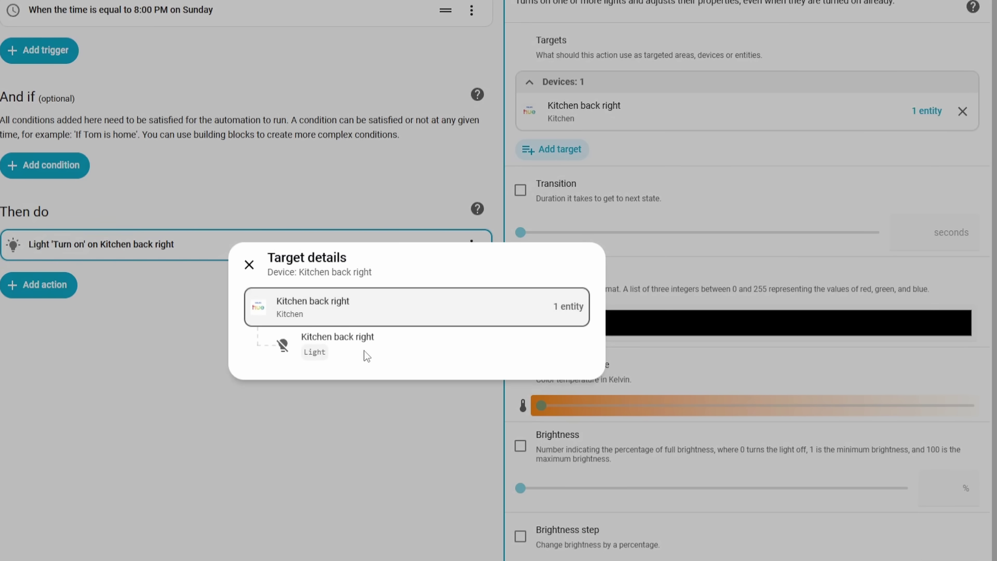
{"action": "left_click_drag", "start_coordinate": [287, 303], "coordinate": [356, 368]}
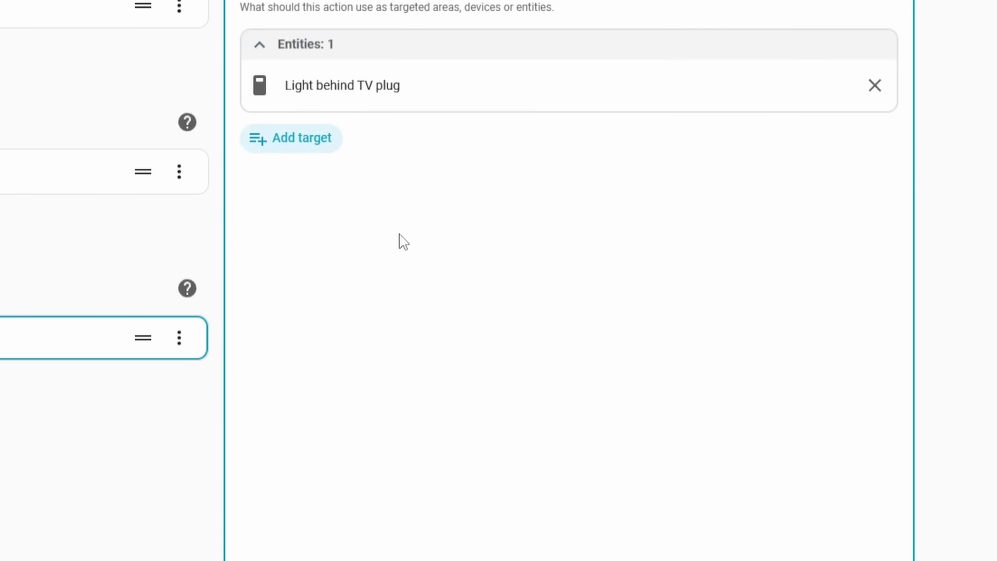
Add Wemo plug from Devices and Living Room from Areas as extra action targets.
{"action": "left_click", "coordinate": [329, 151]}
{"action": "left_click", "coordinate": [372, 452]}
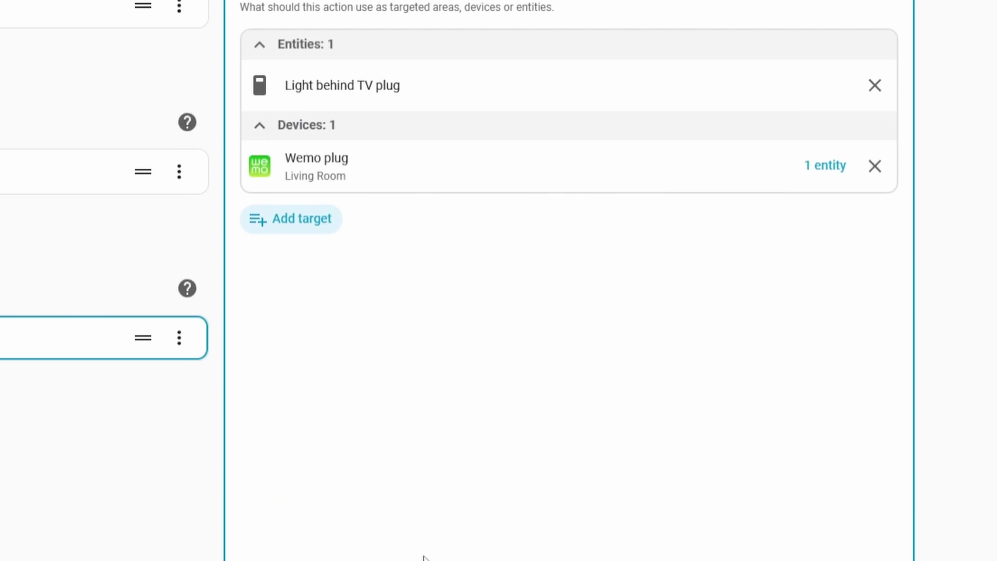
{"action": "left_click", "coordinate": [291, 218]}
{"action": "left_click", "coordinate": [430, 319]}
{"action": "left_click", "coordinate": [414, 383]}
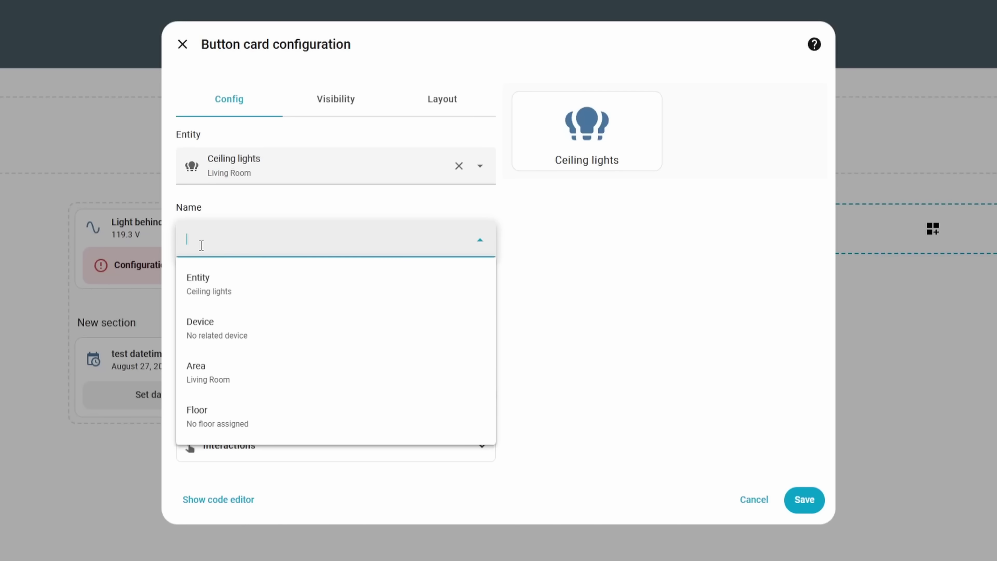
Name the Living room lights button card from its Area plus Entity name parts.
{"action": "type", "text": "my card name here"}
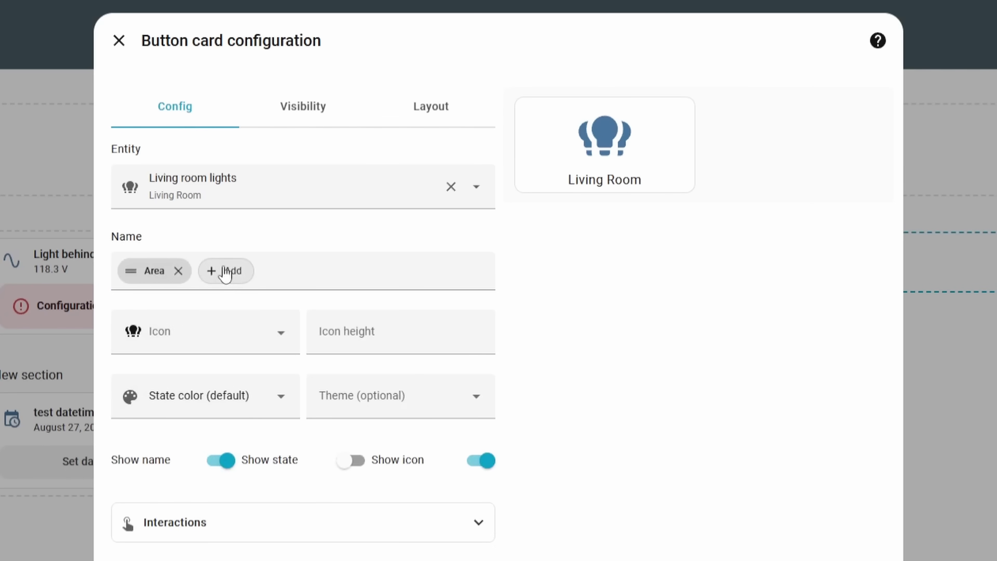
{"action": "left_click", "coordinate": [225, 275]}
{"action": "left_click", "coordinate": [181, 337]}
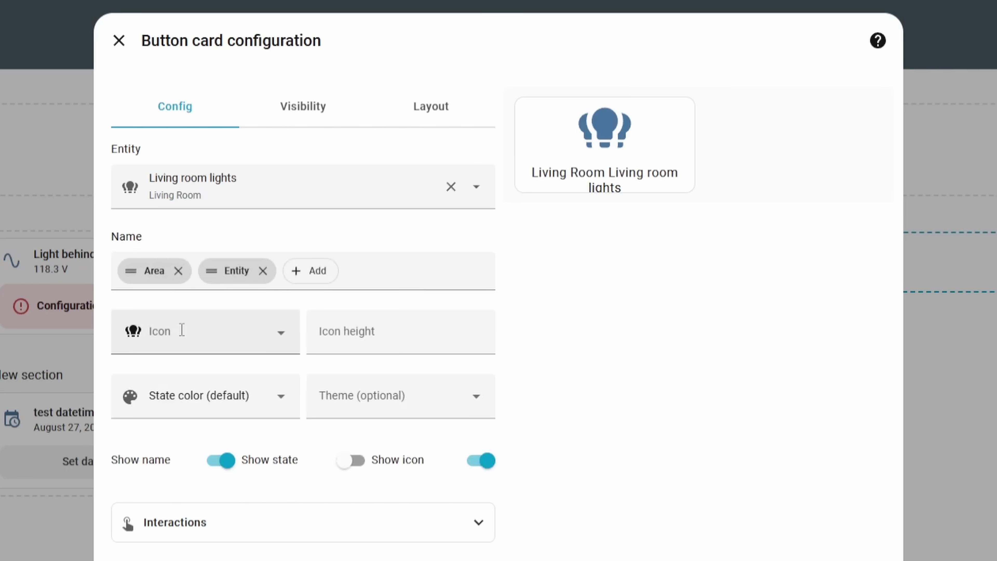
{"action": "left_click", "coordinate": [301, 271]}
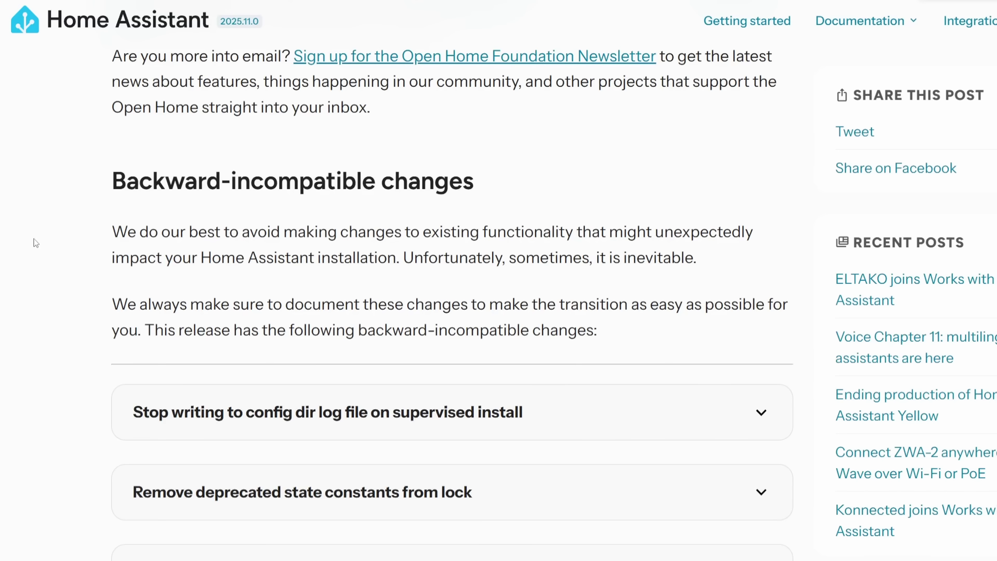
Scroll the release notes and highlight OpenRGB's sentence about different manufacturers' hardware.
{"action": "scroll", "coordinate": [59, 64], "scroll_direction": "down", "scroll_amount": 15}
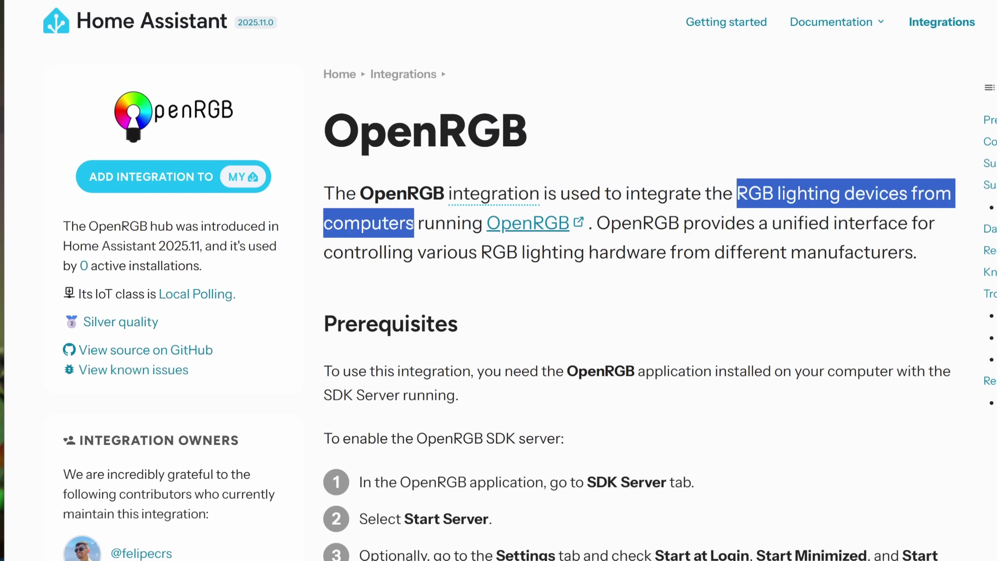
{"action": "left_click_drag", "start_coordinate": [414, 252], "coordinate": [916, 247]}
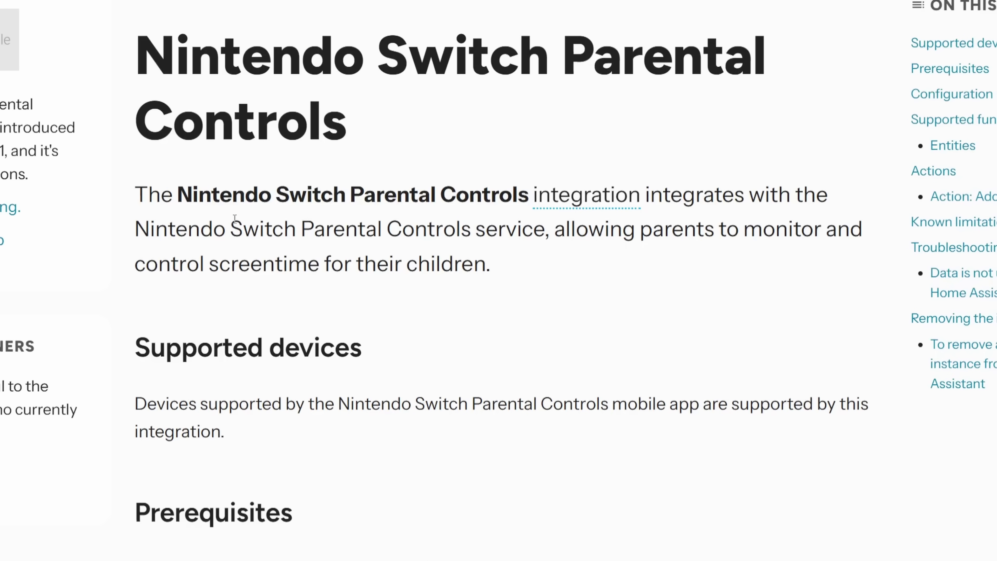
Read down the Nintendo Switch Parental Controls page past the SENSORS section, highlighting key text.
{"action": "left_click_drag", "start_coordinate": [643, 196], "coordinate": [557, 229]}
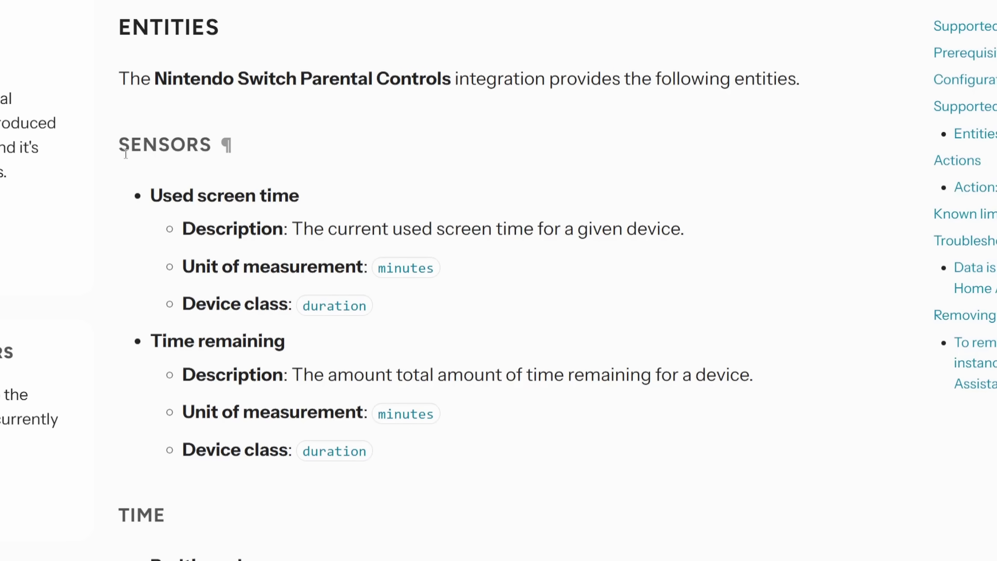
{"action": "left_click_drag", "start_coordinate": [126, 154], "coordinate": [242, 169]}
{"action": "left_click_drag", "start_coordinate": [680, 228], "coordinate": [723, 243]}
{"action": "scroll", "coordinate": [488, 243], "scroll_direction": "down", "scroll_amount": 4}
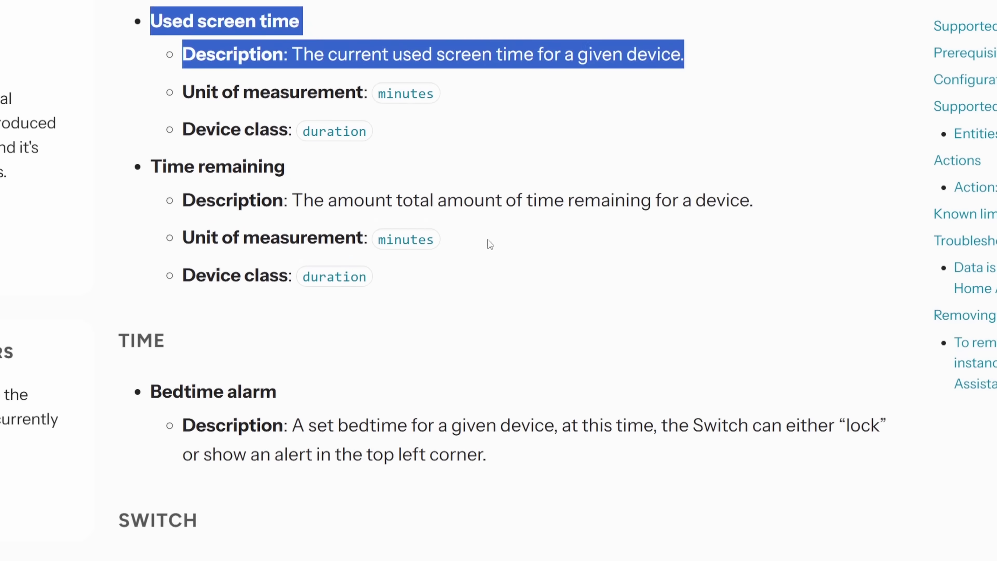
{"action": "left_click", "coordinate": [200, 162]}
{"action": "scroll", "coordinate": [230, 133], "scroll_direction": "down", "scroll_amount": 4}
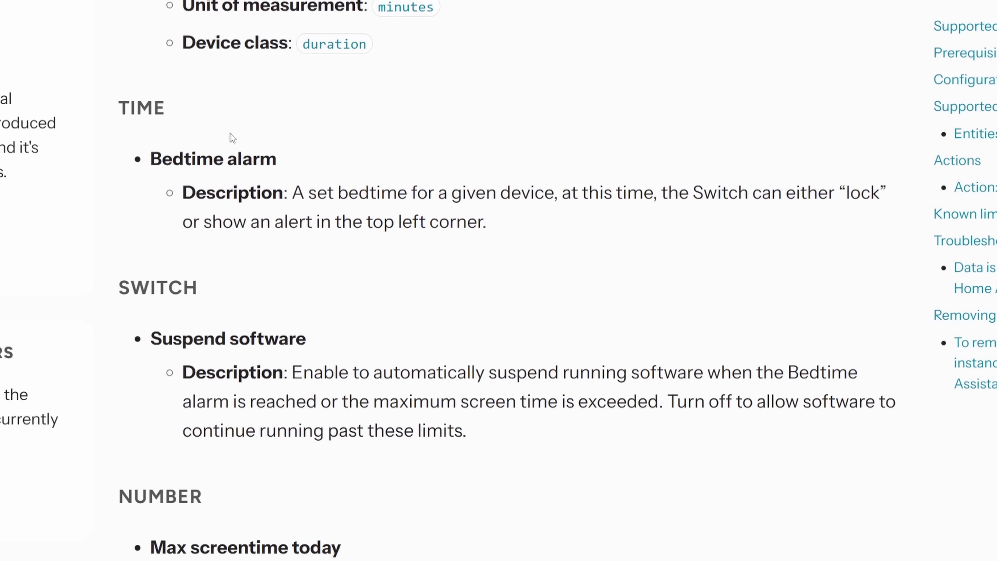